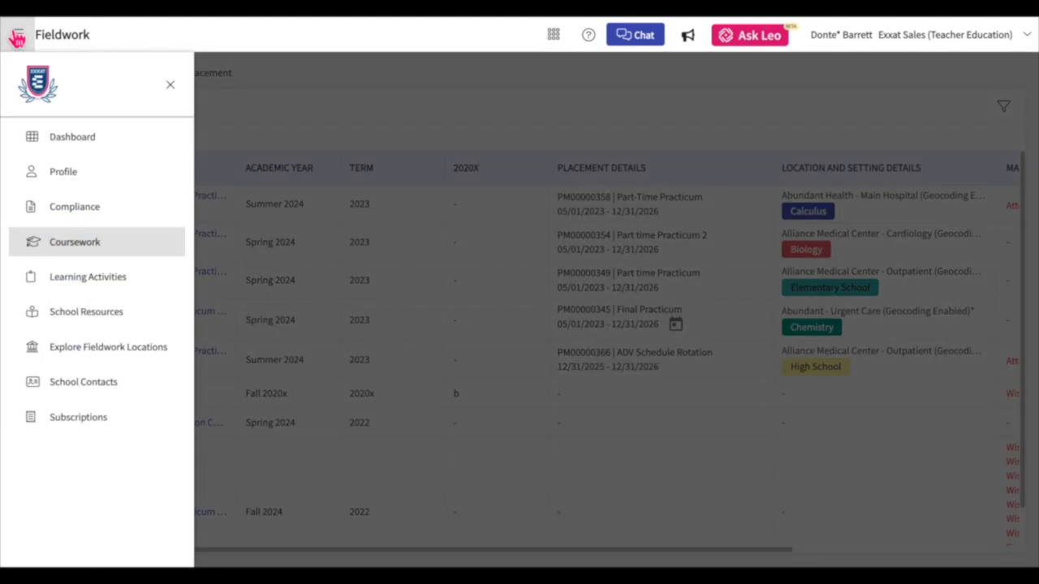
- Open the Coursework page
left_click(61, 243)
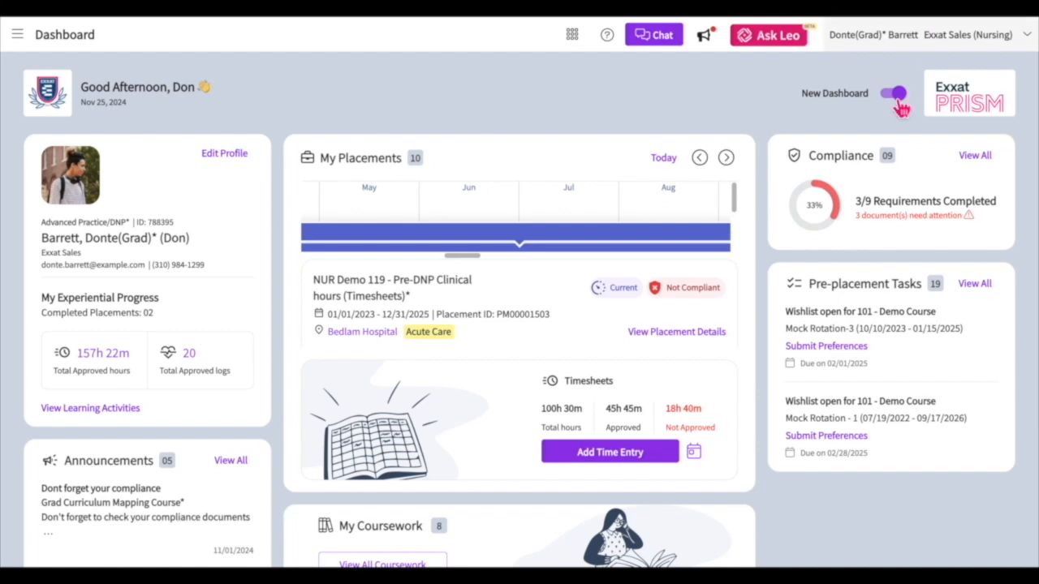
- Switch to the classic dashboard, dismiss the introduction pop-up and return to the new student dashboard
left_click(895, 97)
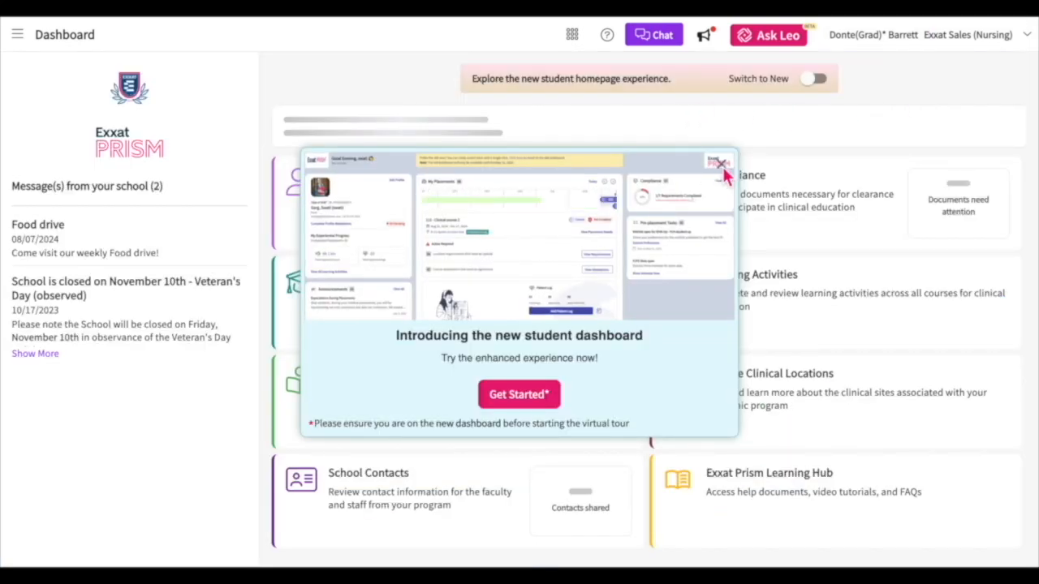
left_click(721, 165)
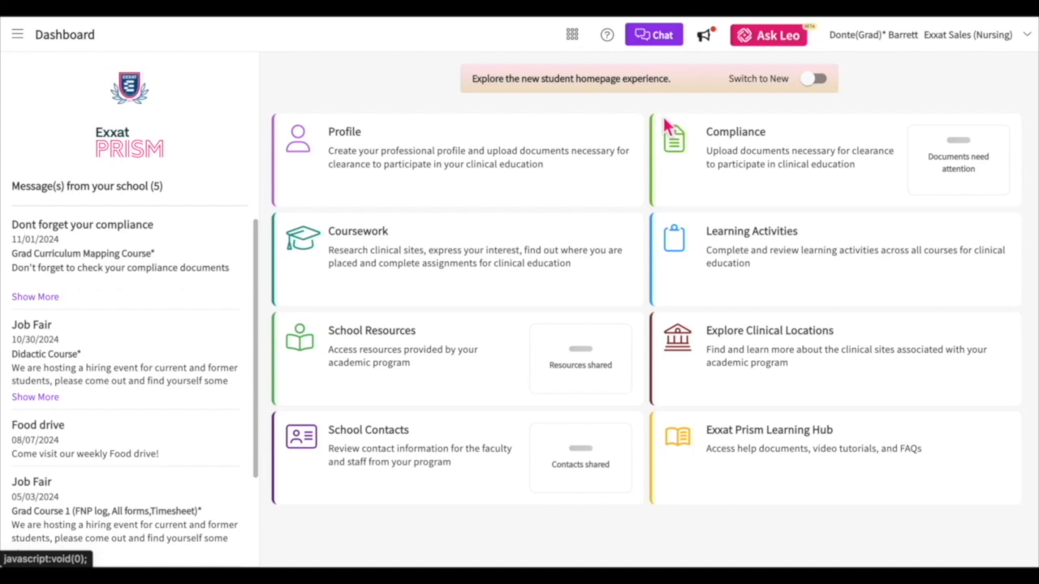
left_click(817, 82)
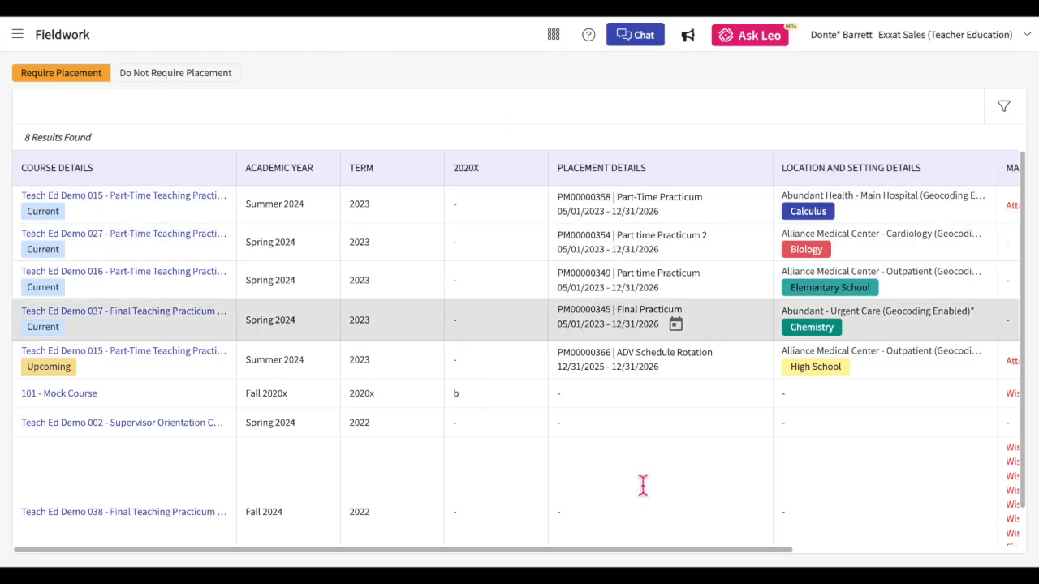
- Open the details of the current Teach Ed Demo 015 Part-Time Practicum placement from Summer 2024
left_click_drag(619, 549, 622, 549)
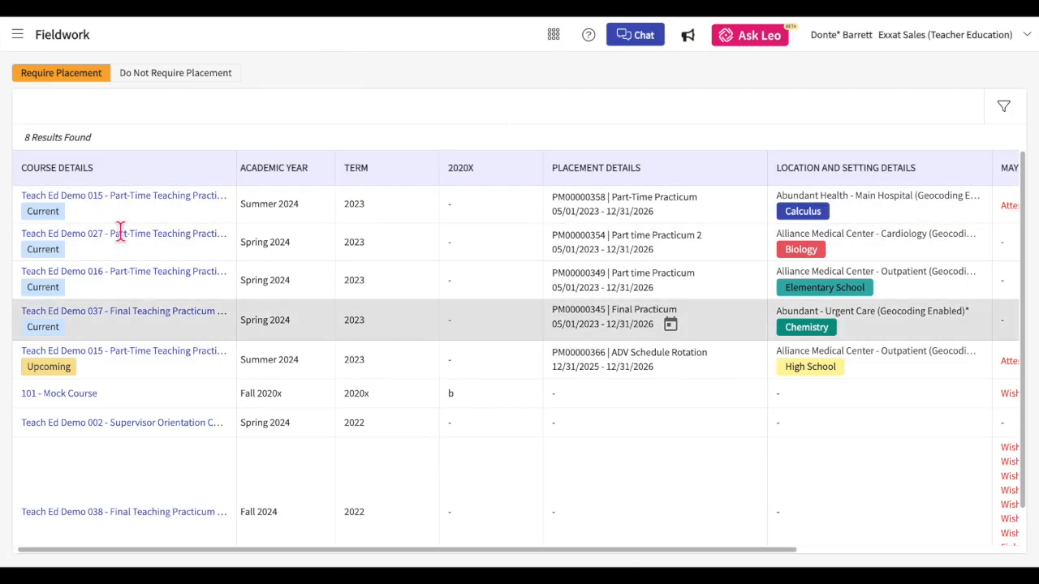
left_click_drag(500, 550, 786, 549)
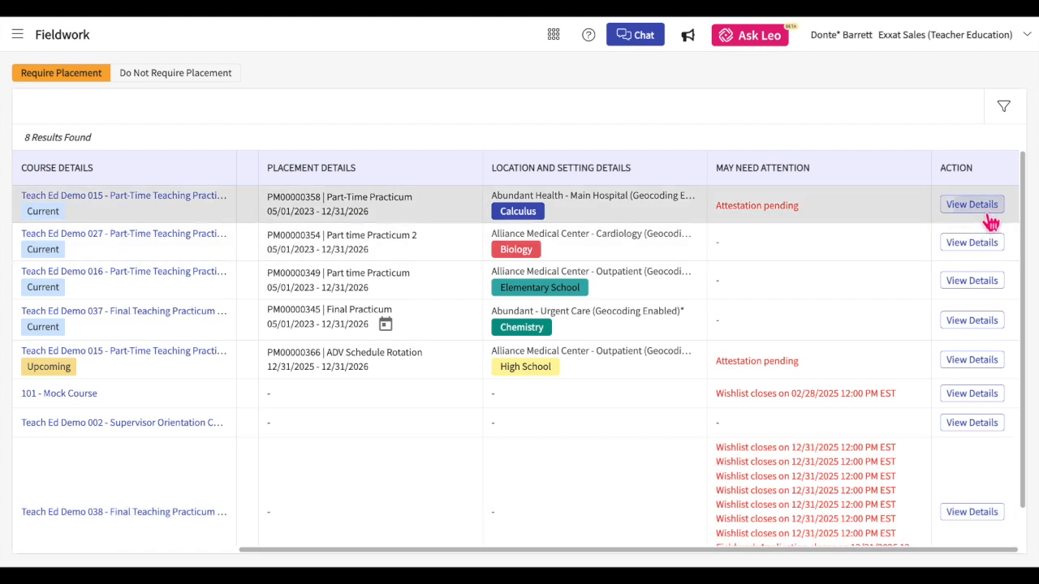
left_click(971, 205)
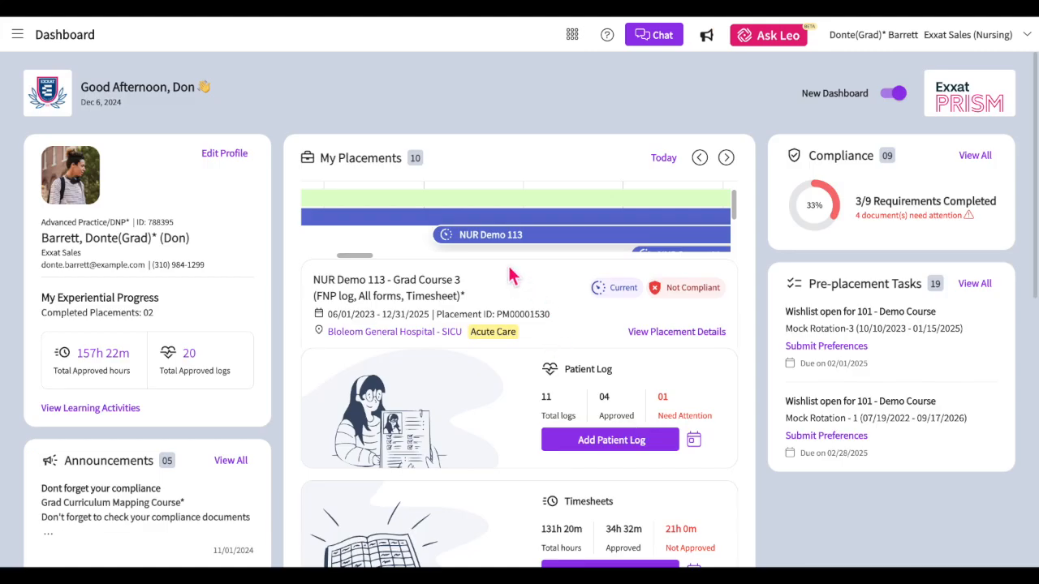
- Open the Student Evaluation of Course Instructor from the forms and evaluations of the NUR Demo 113 placement
left_click(479, 239)
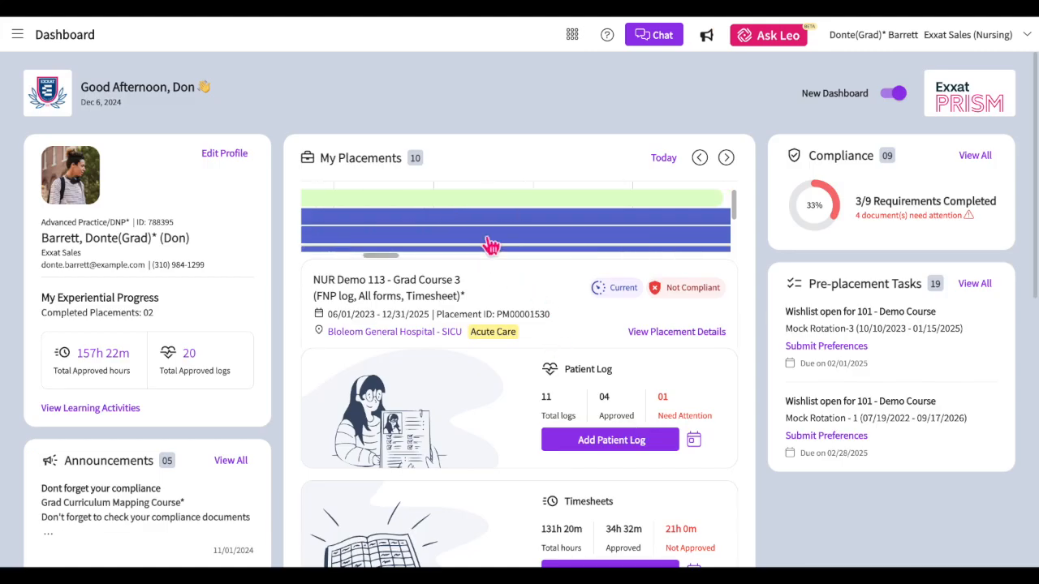
scroll(505, 350, "down", 3)
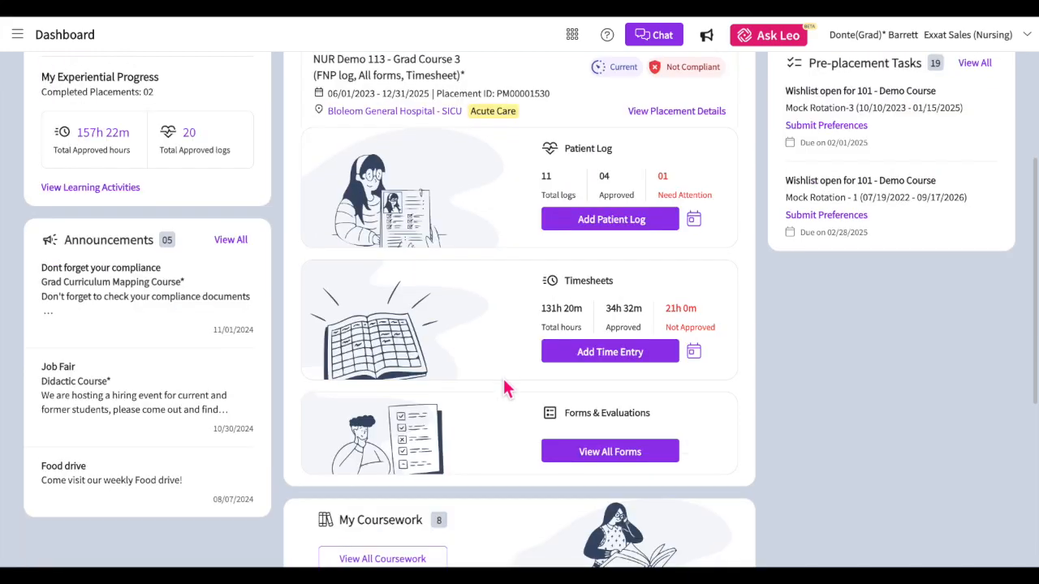
left_click(595, 456)
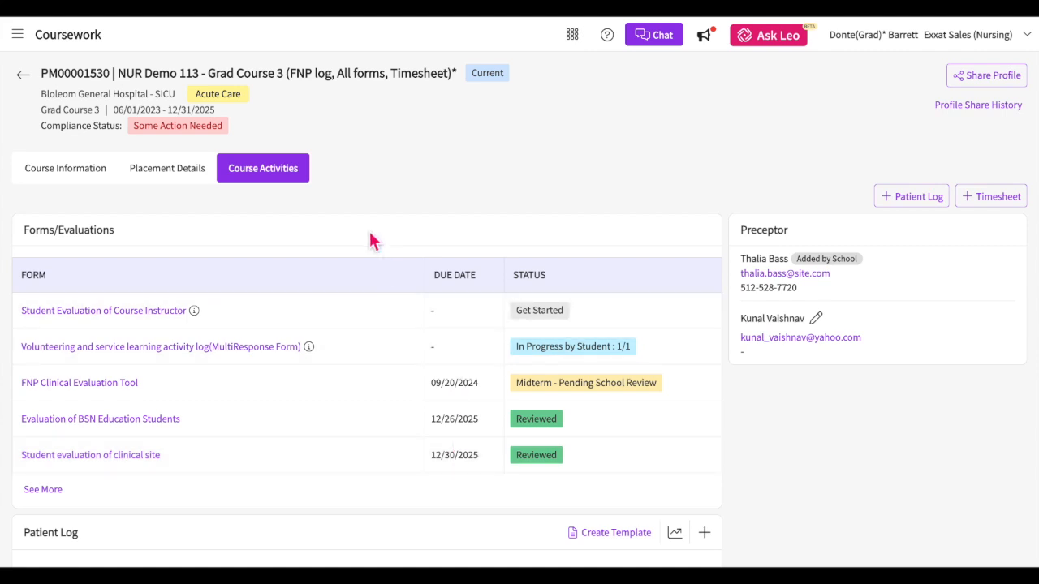
left_click(136, 318)
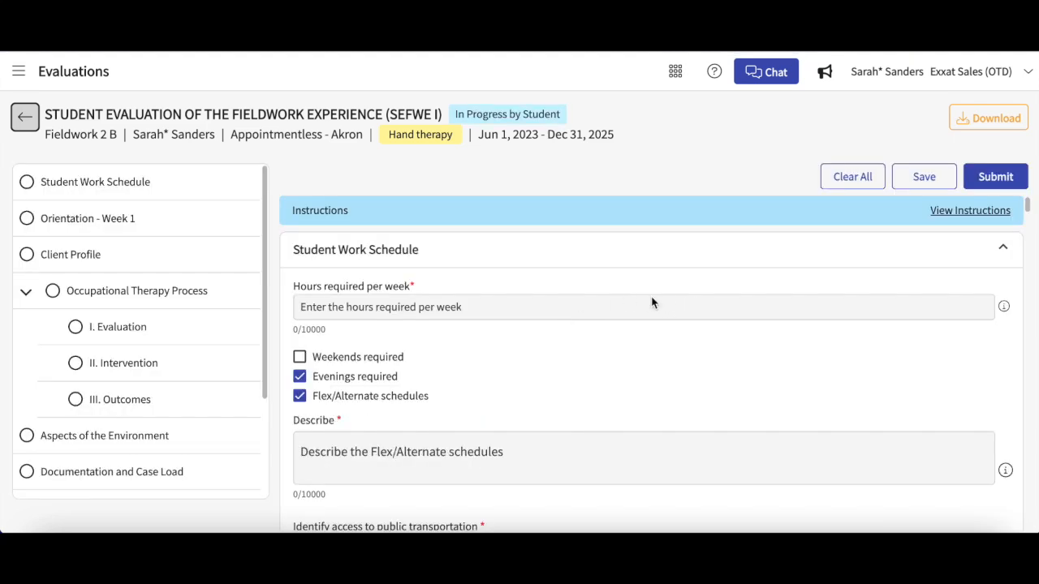
- Look through the SEFWE I evaluation's list of sections and read its instructions
scroll(651, 302, "down", 1)
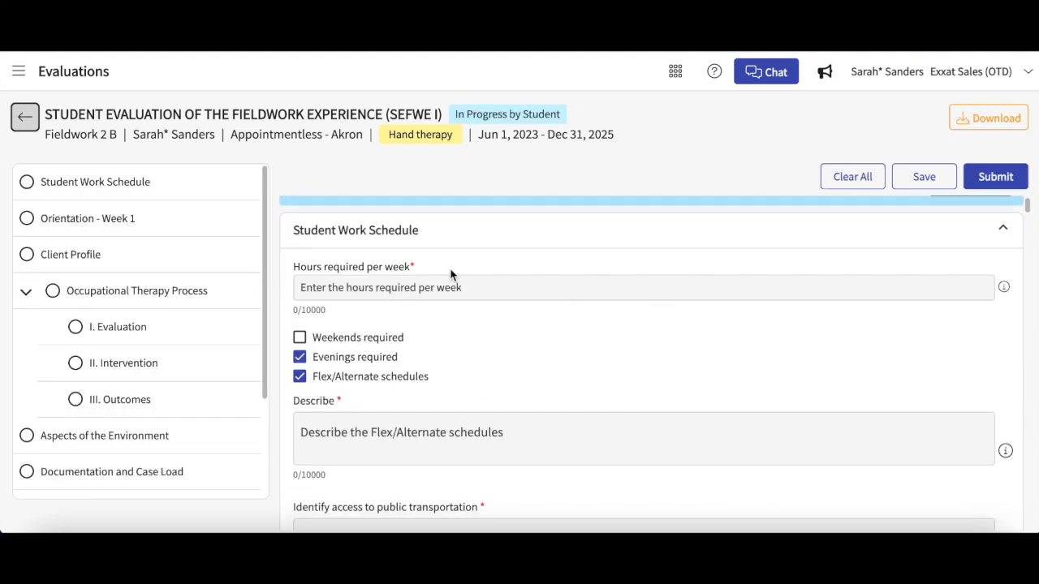
scroll(166, 290, "down", 1)
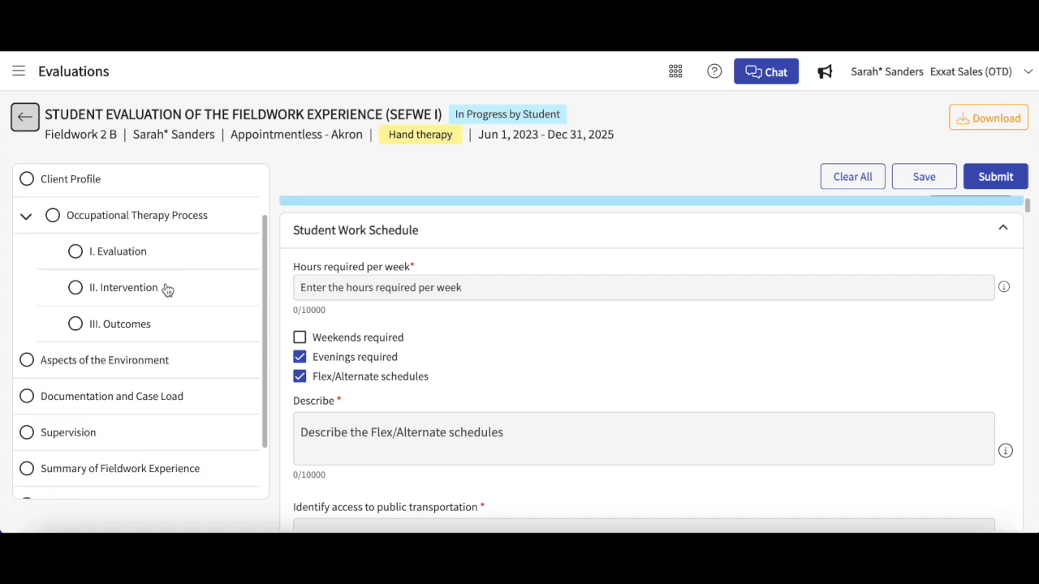
scroll(166, 290, "down", 1)
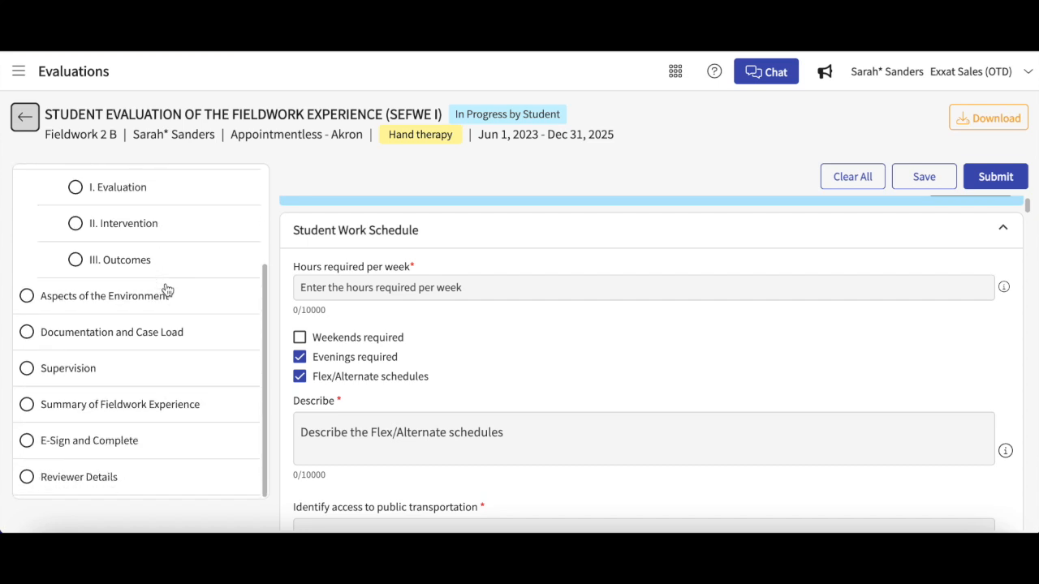
scroll(166, 290, "up", 2)
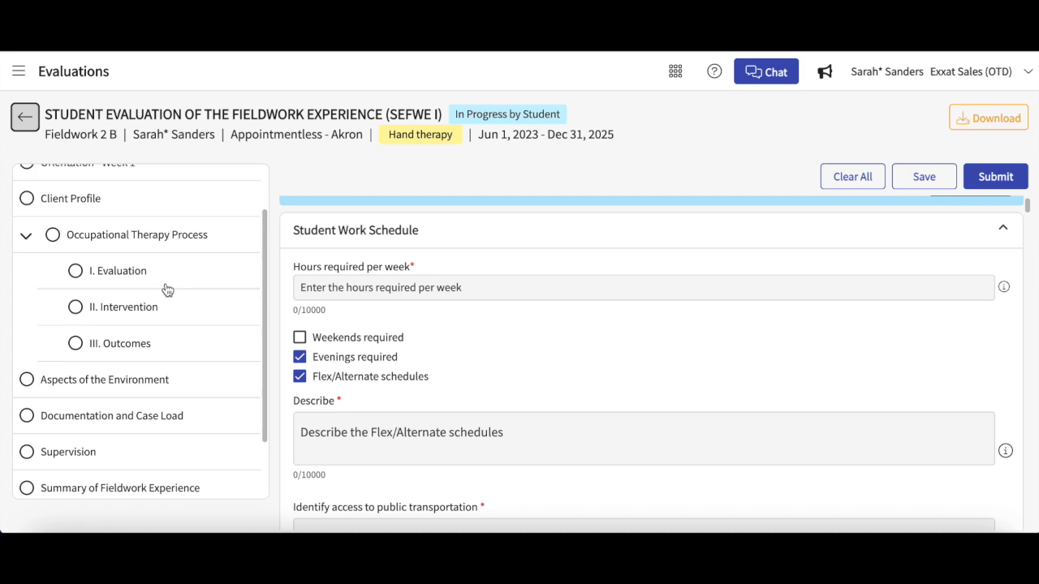
scroll(985, 232, "up", 1)
left_click(970, 211)
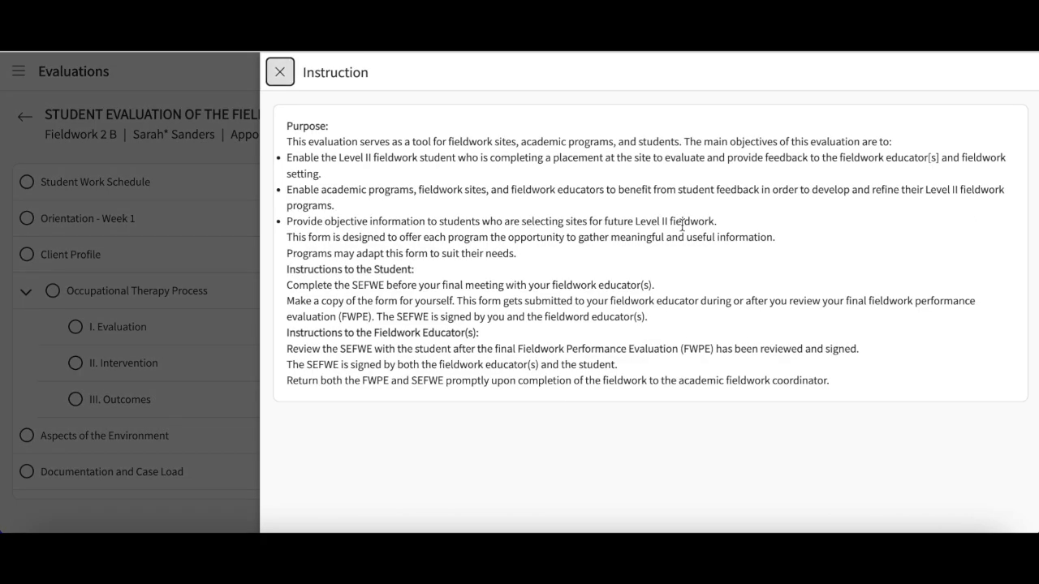
left_click(280, 74)
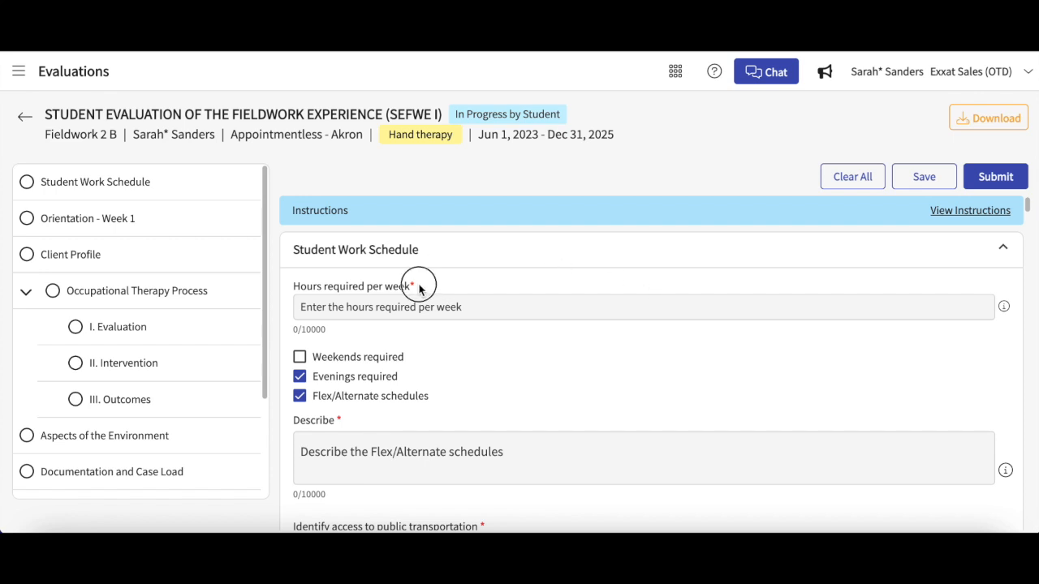
- Examine the required fields and schedule options in the Student Work Schedule section
left_click_drag(421, 290, 358, 284)
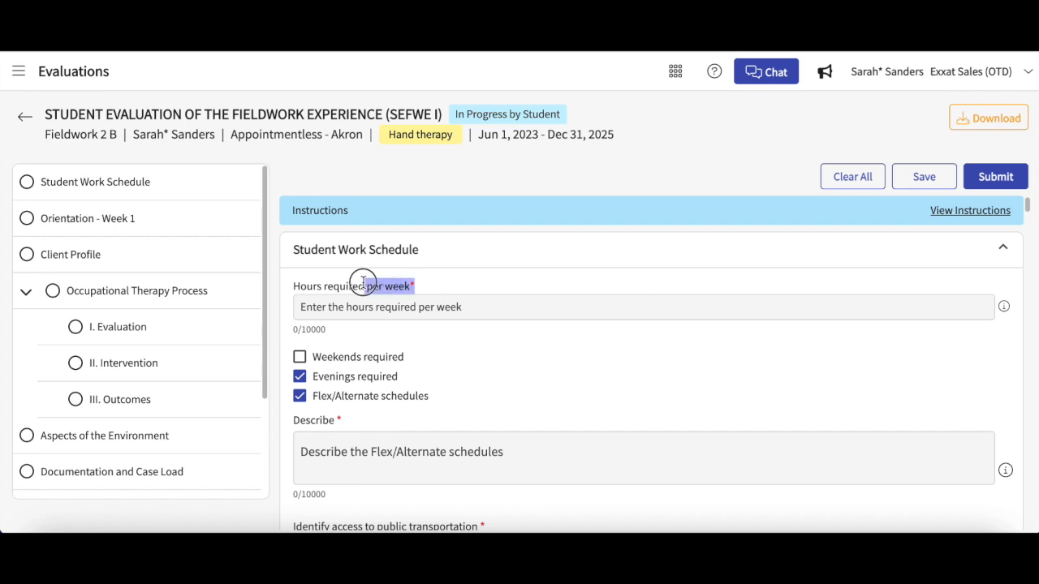
left_click(486, 366)
scroll(487, 379, "down", 1)
scroll(487, 380, "down", 4)
scroll(484, 379, "down", 2)
scroll(487, 380, "up", 1)
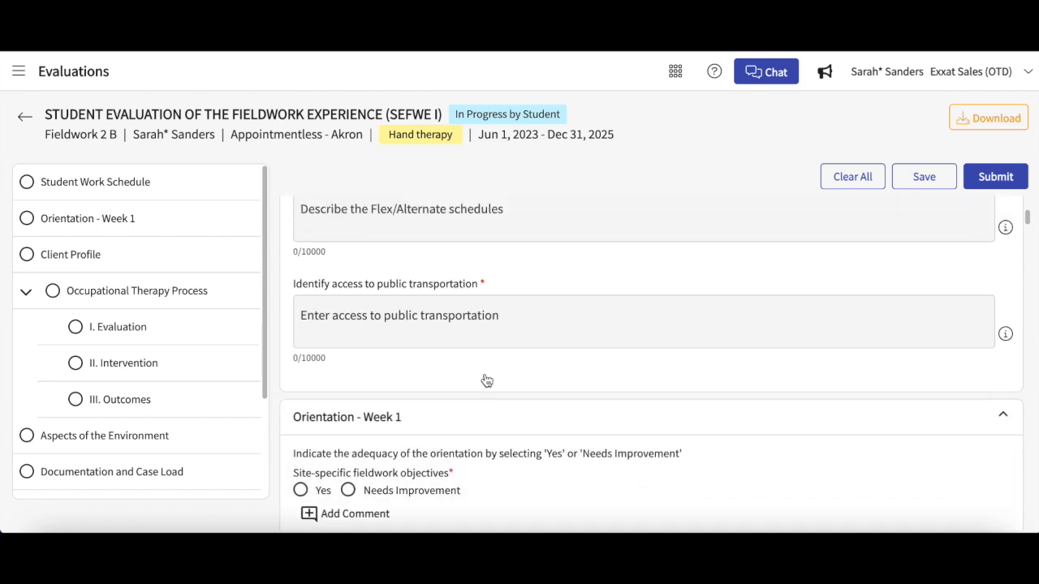
- Answer Yes for site-specific fieldwork objectives and for the following item in the Orientation - Week 1 section
scroll(484, 373, "down", 2)
left_click(301, 447)
left_click(301, 517)
scroll(676, 354, "up", 2)
- Clear all responses on the evaluation form and save it
left_click(844, 178)
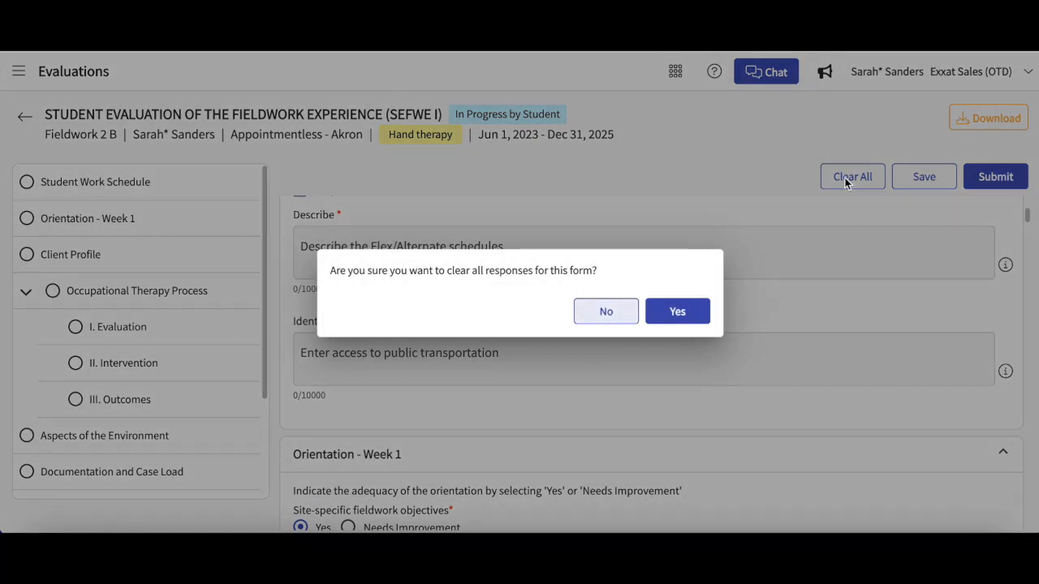
left_click(672, 313)
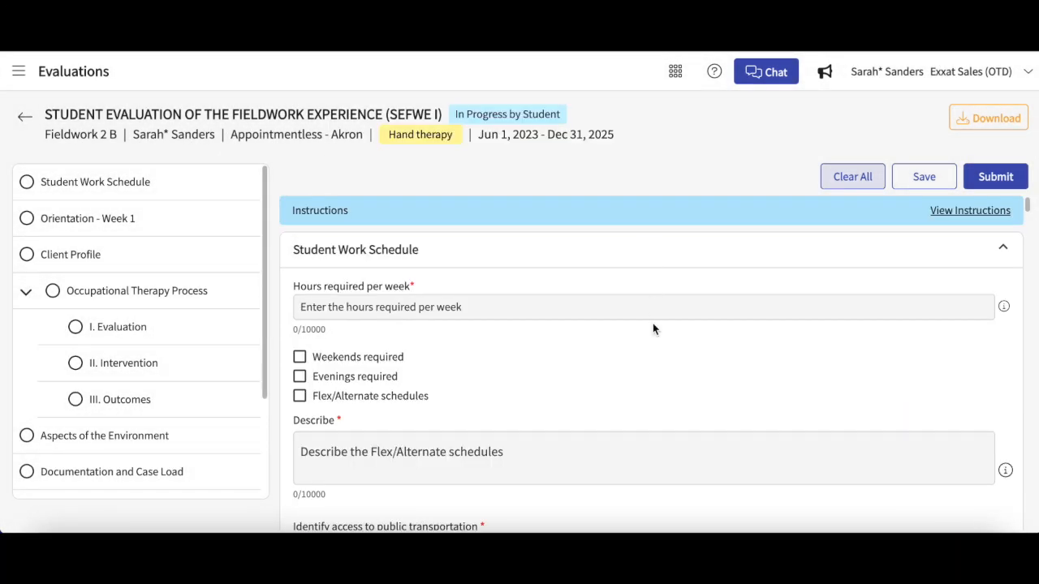
left_click(921, 185)
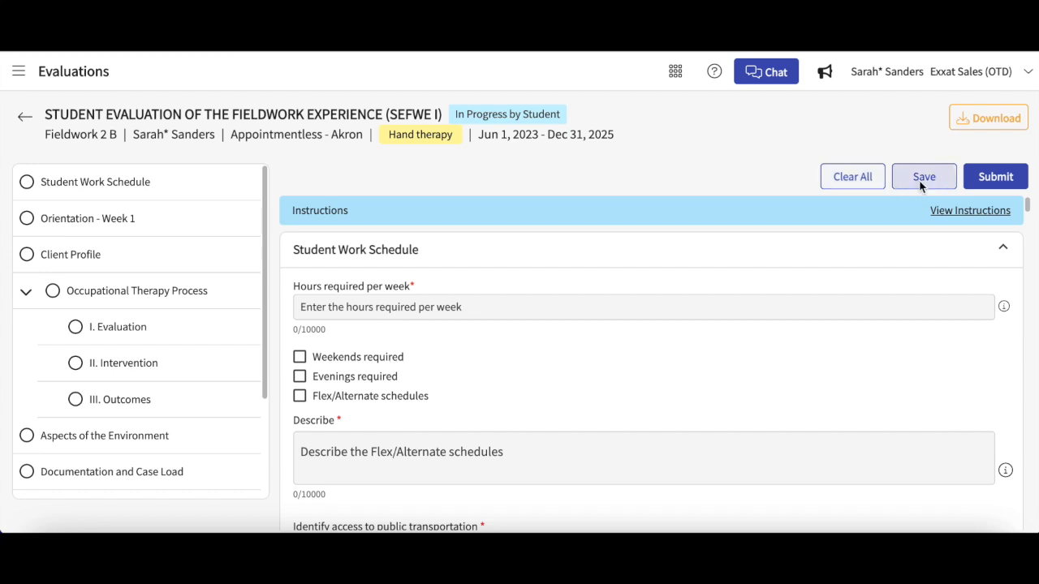
left_click(677, 136)
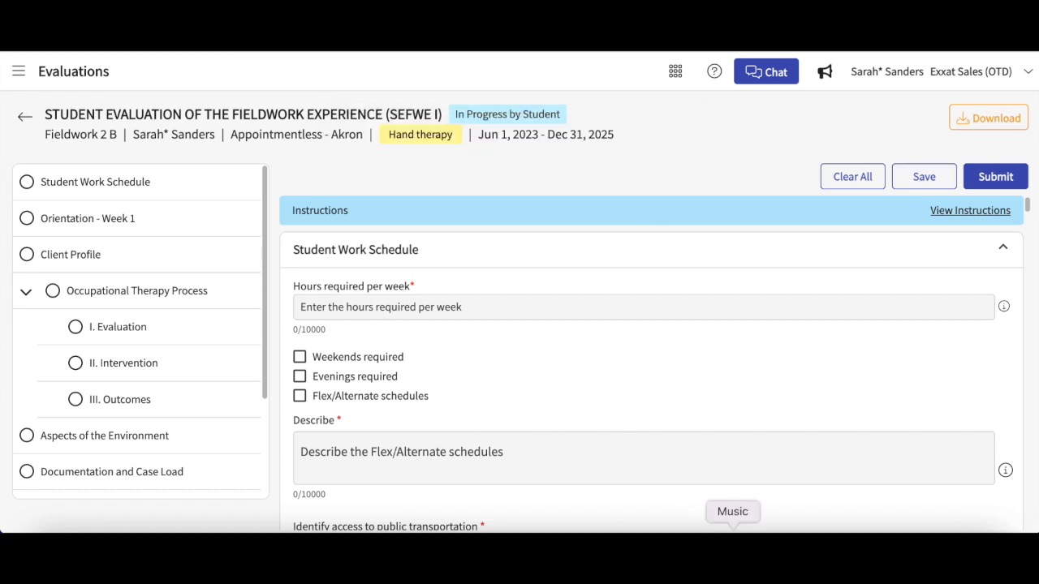
- Open the entry form for adding a new educator under Reviewer Details, and close it without saving
scroll(722, 454, "down", 10)
scroll(723, 454, "down", 20)
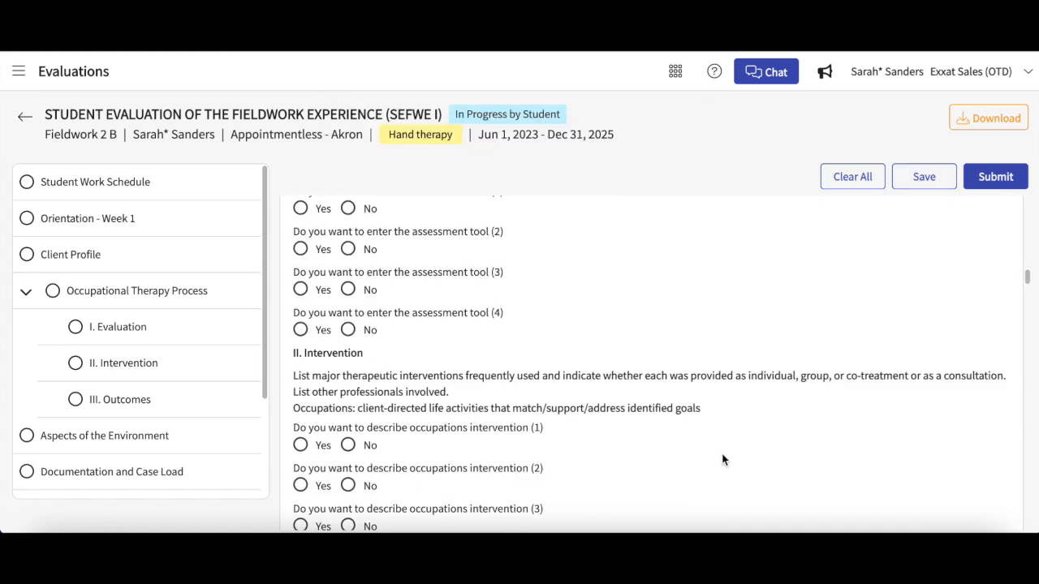
scroll(722, 460, "down", 10)
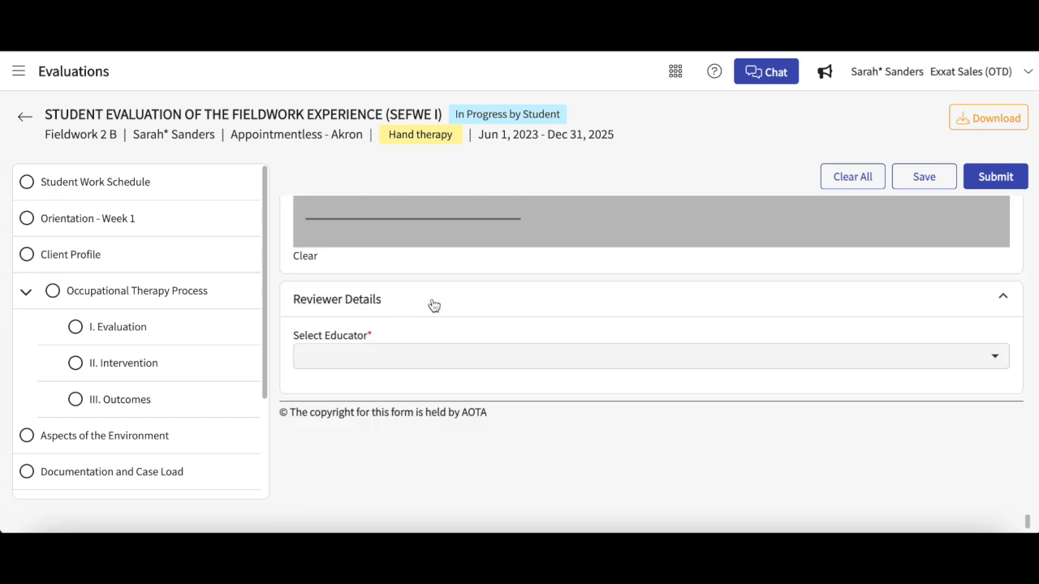
left_click(395, 363)
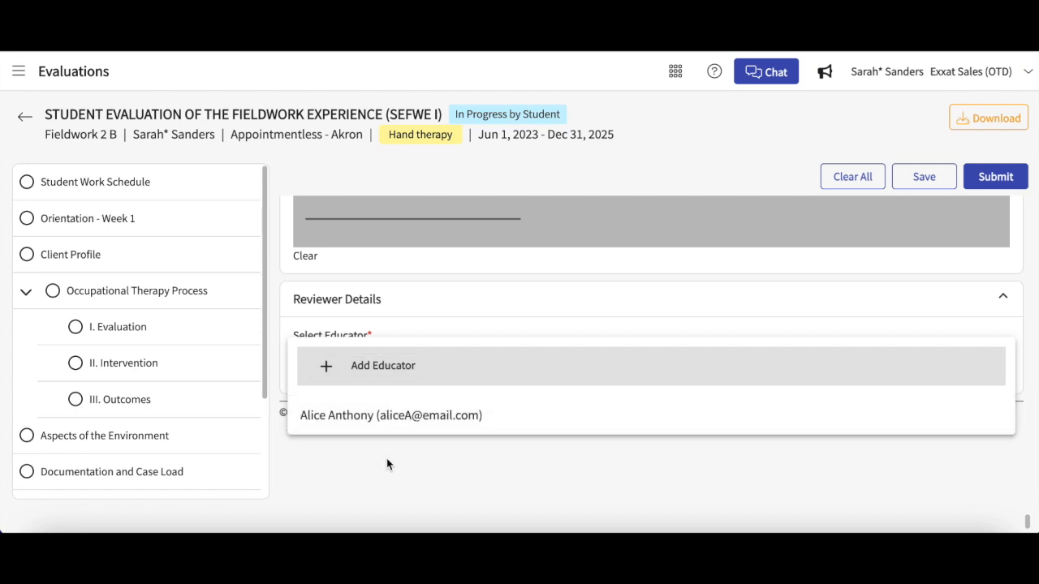
left_click(392, 373)
left_click(714, 381)
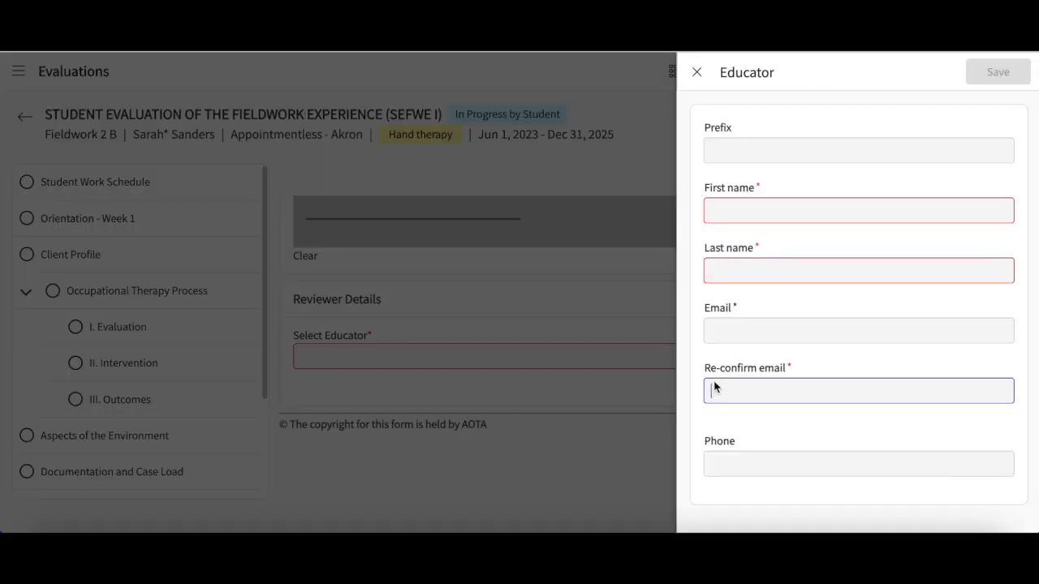
left_click(696, 73)
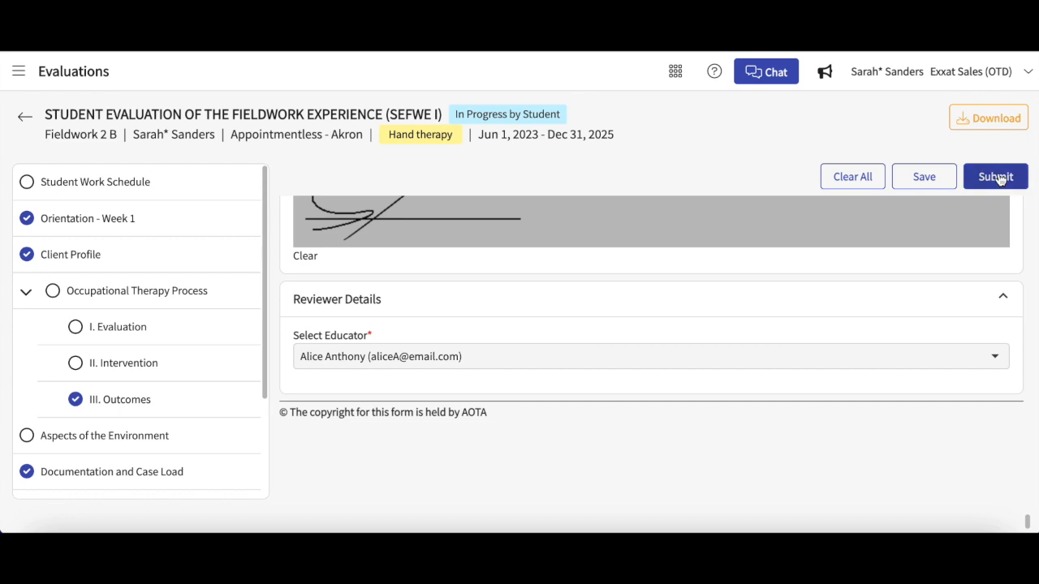
- Submit the completed evaluation to the selected educator and agree to the e-mail notification
left_click(998, 178)
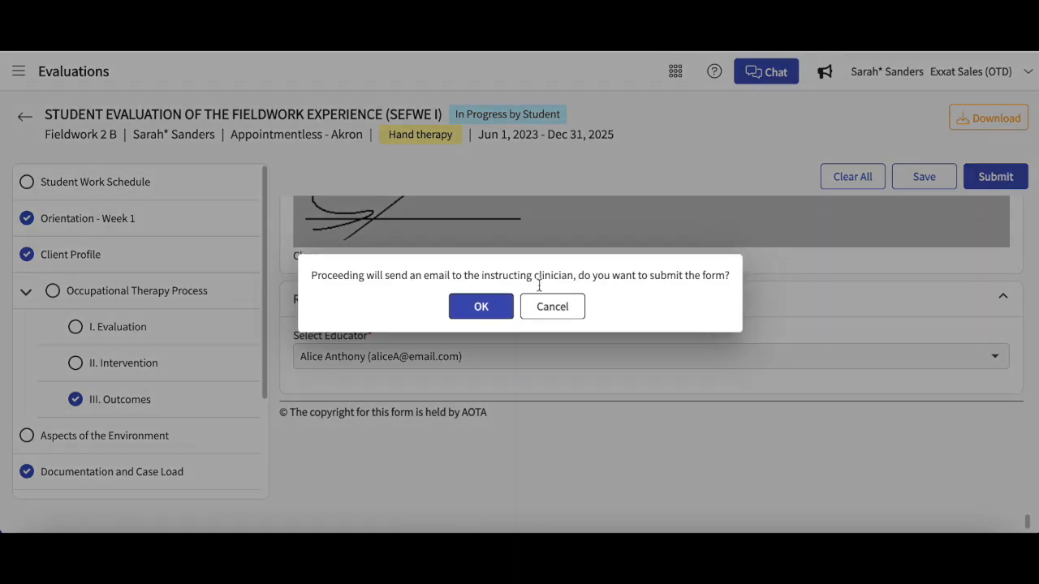
left_click(474, 309)
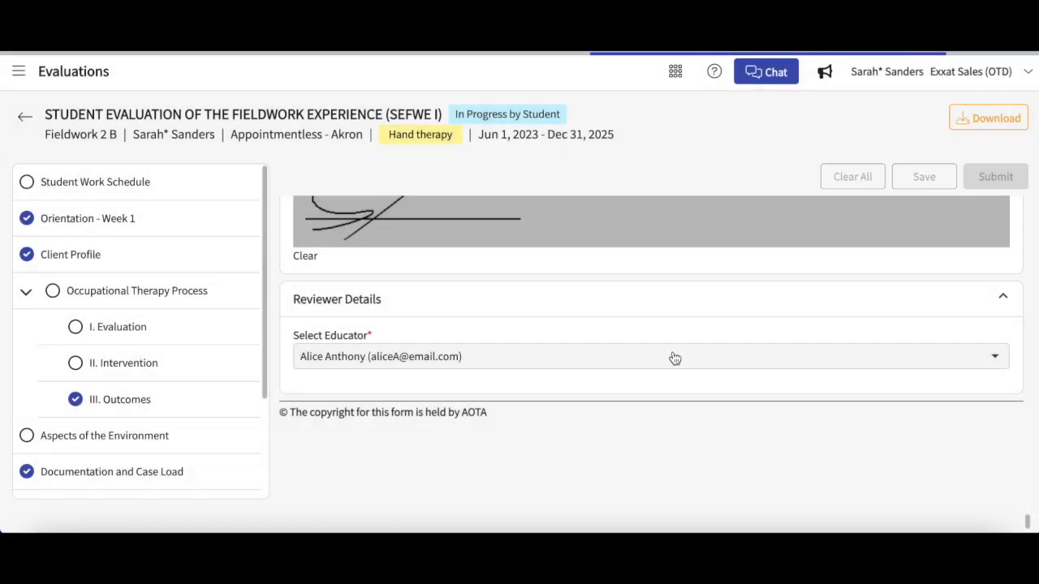